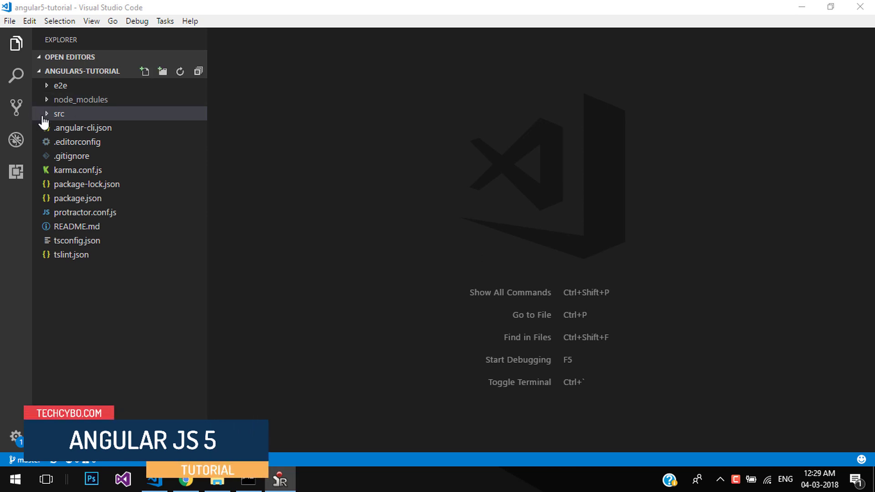
Browse app.component.html and app.component.css under src/app, ending on app.component.ts
{"action": "left_click", "coordinate": [49, 113]}
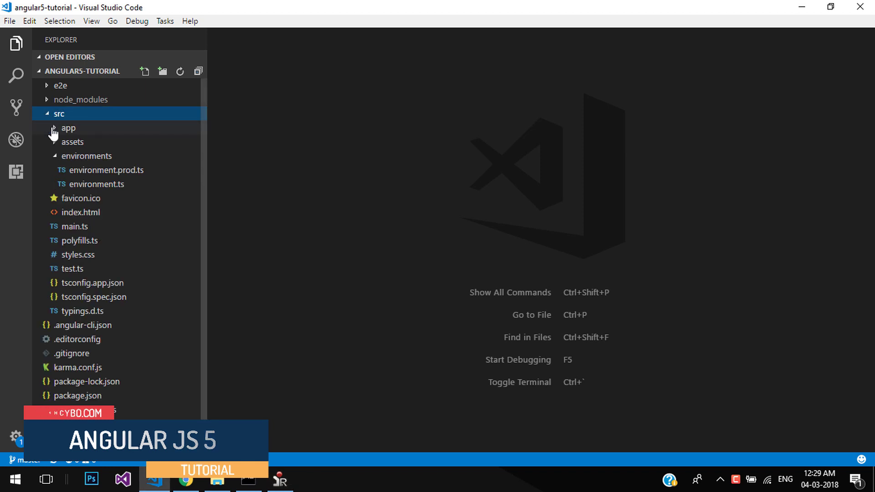
{"action": "left_click", "coordinate": [56, 128]}
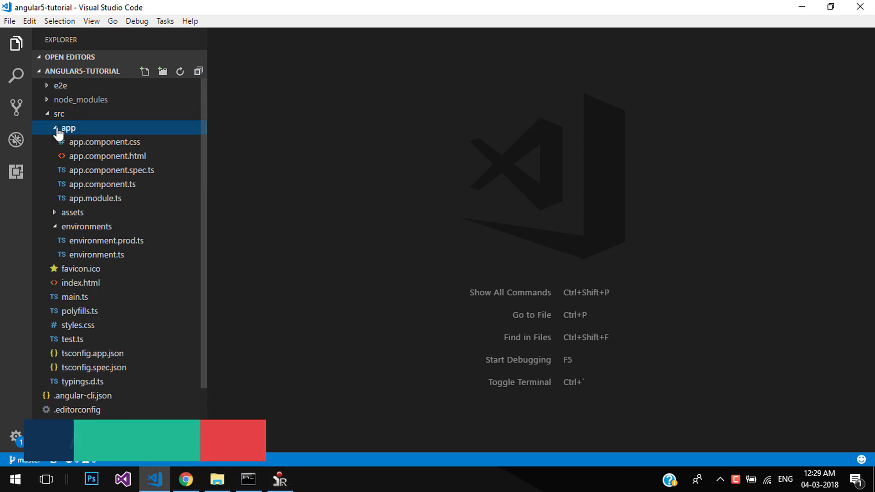
{"action": "left_click", "coordinate": [116, 157]}
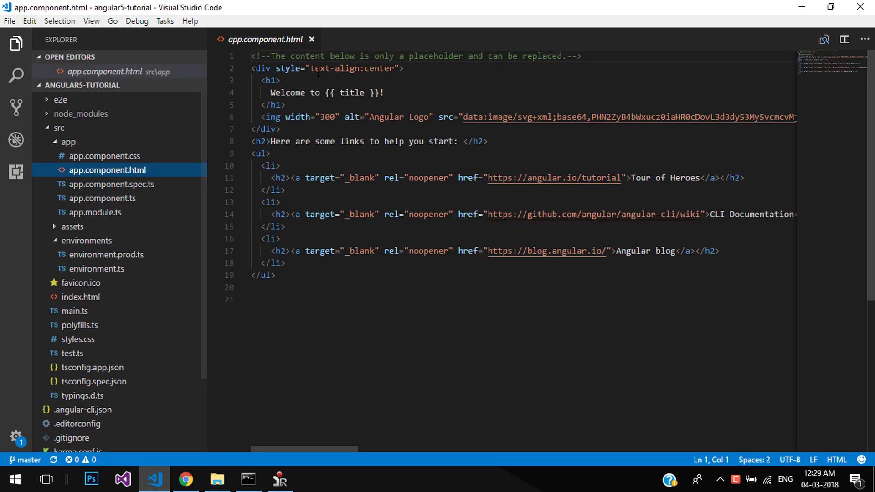
{"action": "left_click", "coordinate": [133, 157]}
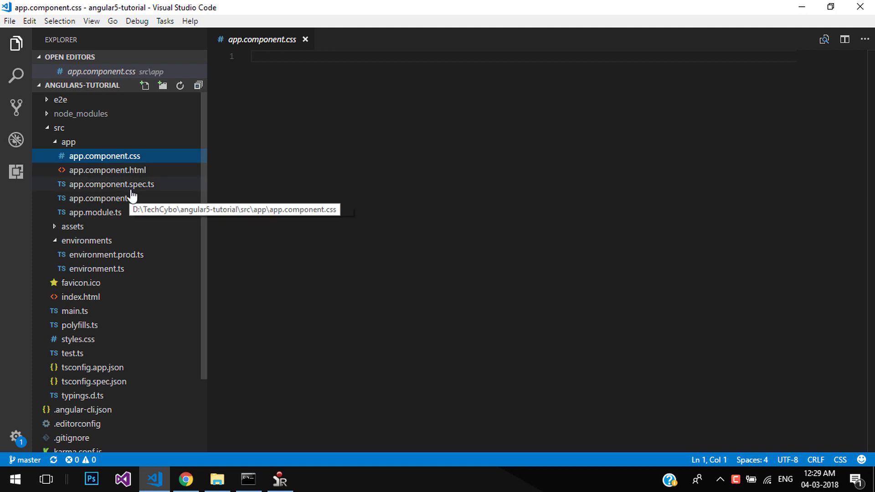
{"action": "left_click", "coordinate": [133, 203]}
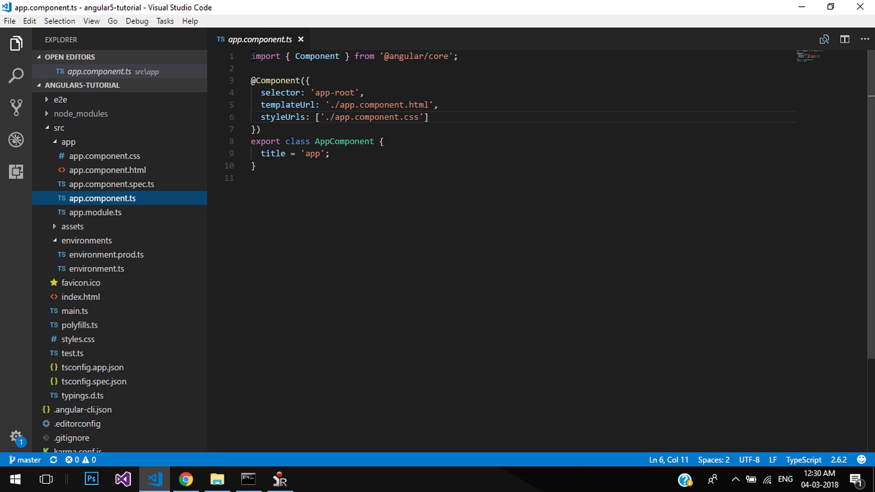
Walk through AppComponent's import and its selector, templateUrl and styleUrls metadata
{"action": "left_click_drag", "start_coordinate": [251, 56], "coordinate": [414, 64]}
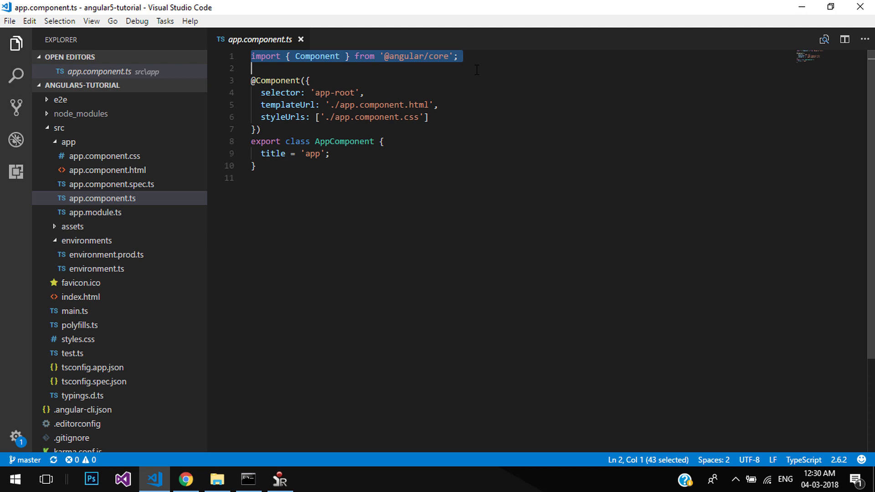
{"action": "left_click", "coordinate": [383, 80]}
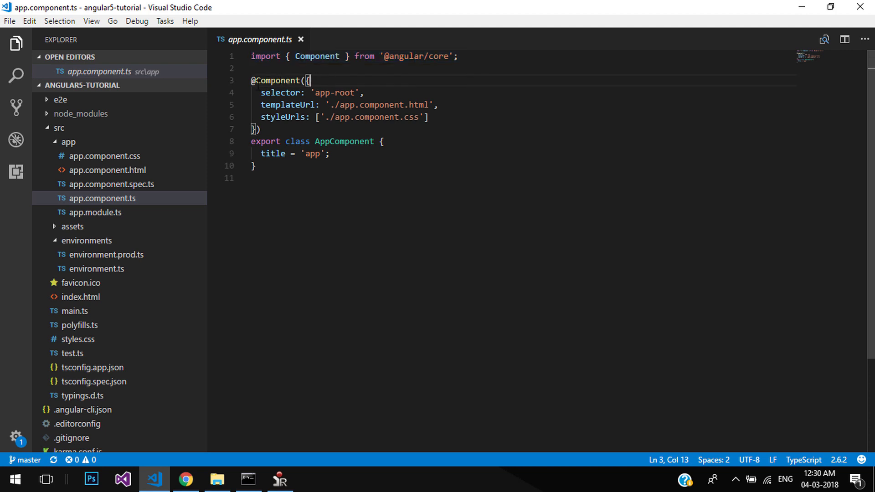
{"action": "left_click_drag", "start_coordinate": [251, 80], "coordinate": [262, 130]}
{"action": "left_click", "coordinate": [262, 130]}
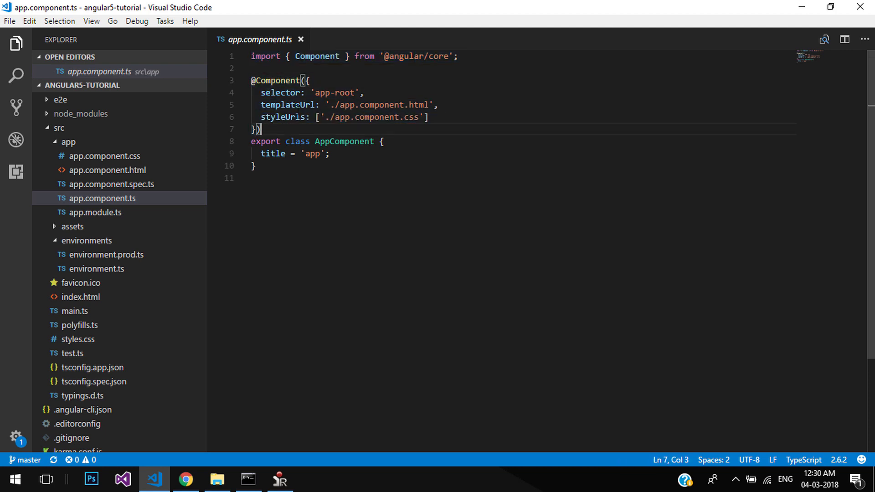
{"action": "left_click", "coordinate": [310, 92]}
{"action": "left_click", "coordinate": [302, 104]}
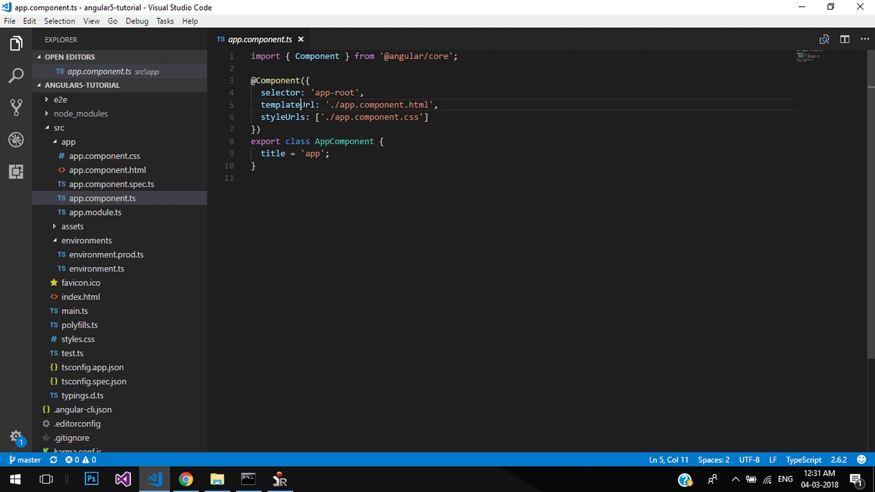
{"action": "left_click", "coordinate": [297, 117]}
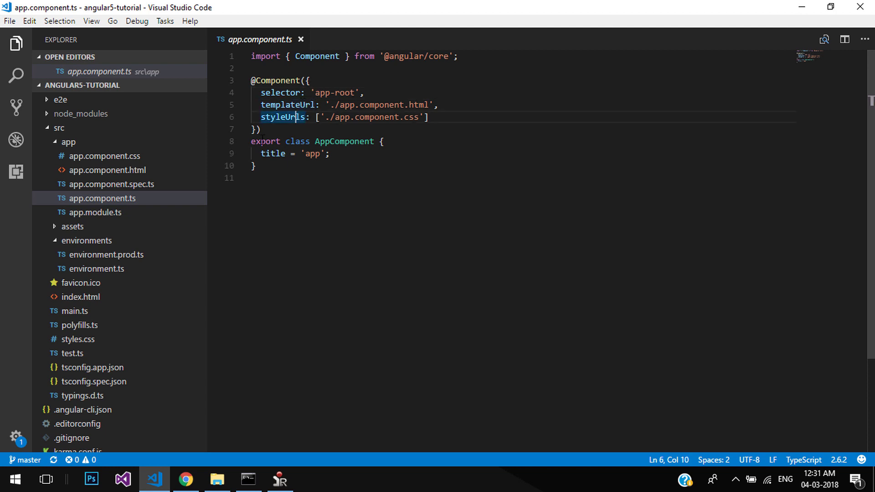
{"action": "left_click", "coordinate": [290, 92]}
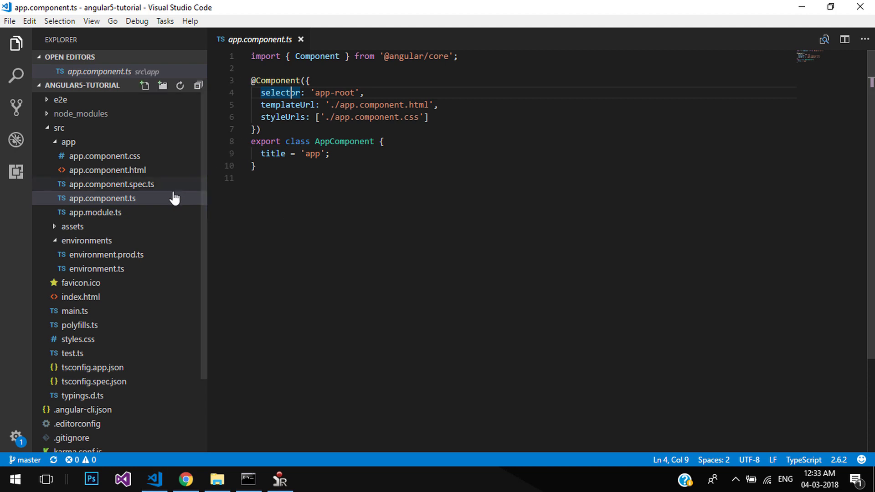
Check the app-root tag in src/index.html, then view the running app in Chrome
{"action": "left_click", "coordinate": [101, 299]}
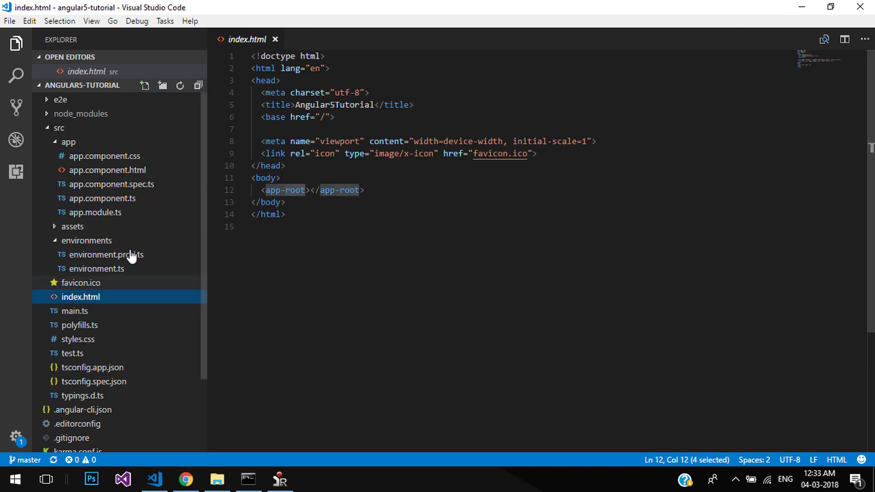
{"action": "key", "text": "Down"}
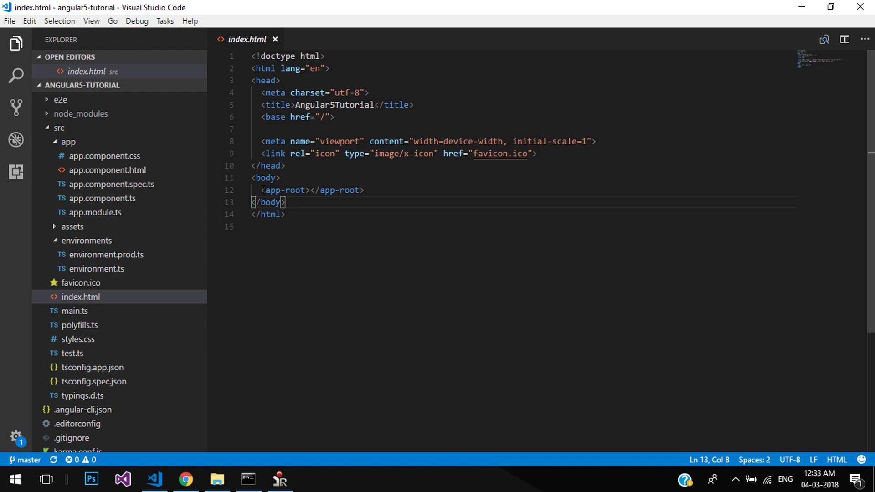
{"action": "key", "text": "alt+Tab"}
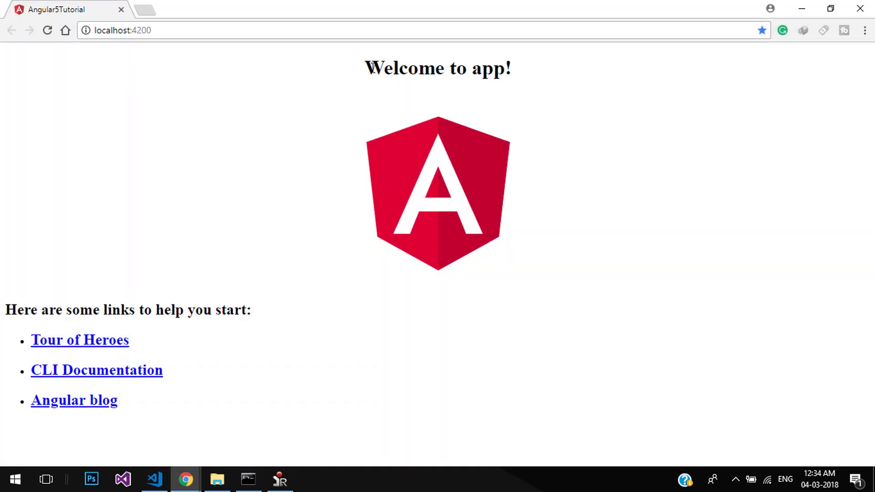
Change the heading to 'Explore TechCybo:' and paste the TechCybo logo URL as the image source
{"action": "left_click_drag", "start_coordinate": [370, 65], "coordinate": [572, 127]}
{"action": "key", "text": "alt+Tab"}
{"action": "left_click", "coordinate": [106, 171]}
{"action": "type", "text": "Explore"}
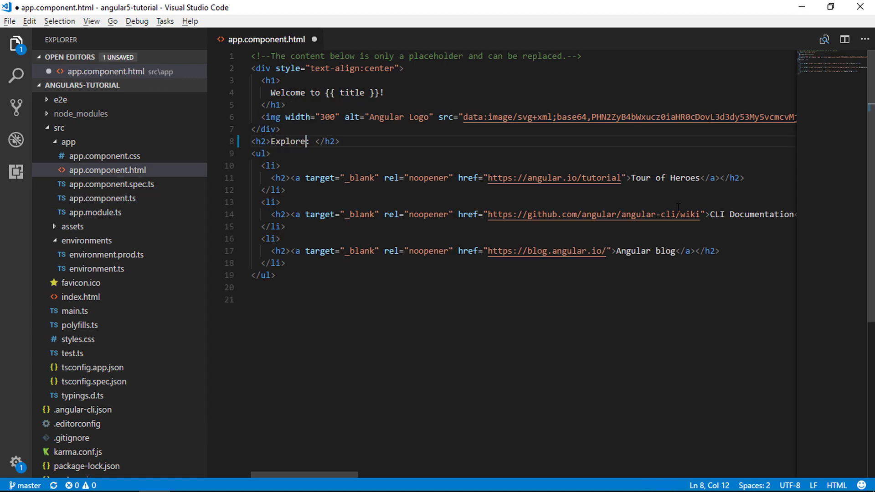
{"action": "type", "text": " TechCybe"}
{"action": "left_click", "coordinate": [462, 117]}
{"action": "key", "text": "shift+End"}
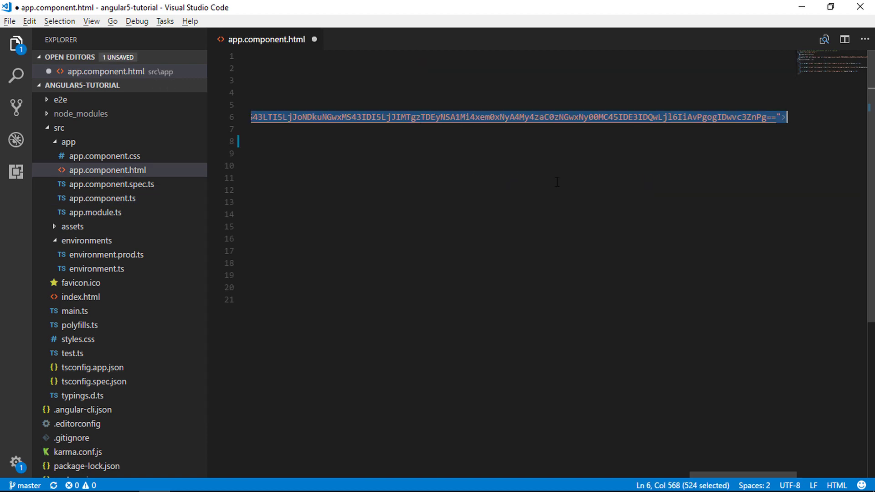
{"action": "key", "text": "BackSpace"}
{"action": "key", "text": "ctrl+v"}
{"action": "key", "text": "Home"}
{"action": "double_click", "coordinate": [386, 117]}
{"action": "type", "text": "TechCybo"}
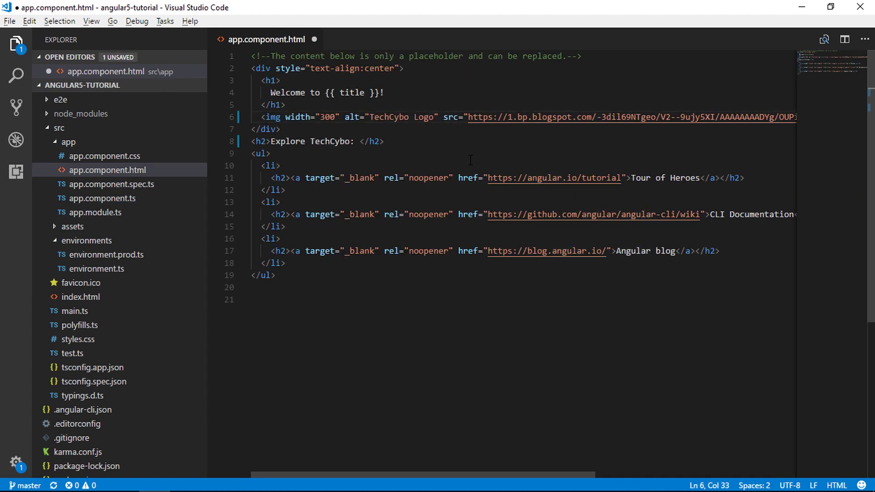
{"action": "left_click_drag", "start_coordinate": [631, 178], "coordinate": [699, 177]}
{"action": "type", "text": "About Us"}
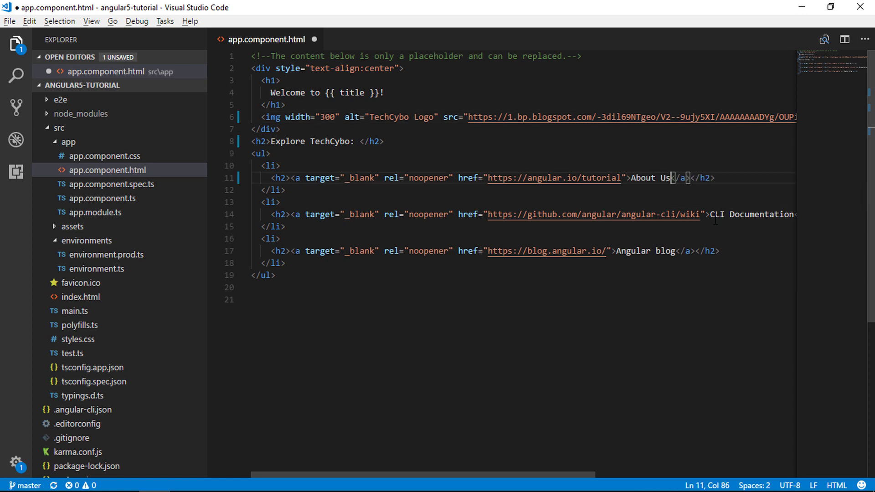
{"action": "left_click_drag", "start_coordinate": [569, 479], "coordinate": [630, 478]}
Clear the hrefs, rename the links to About Us, Contact Us and Blog, and save
{"action": "left_click_drag", "start_coordinate": [391, 178], "coordinate": [525, 178]}
{"action": "key", "text": "BackSpace"}
{"action": "left_click_drag", "start_coordinate": [391, 214], "coordinate": [605, 214]}
{"action": "key", "text": "BackSpace"}
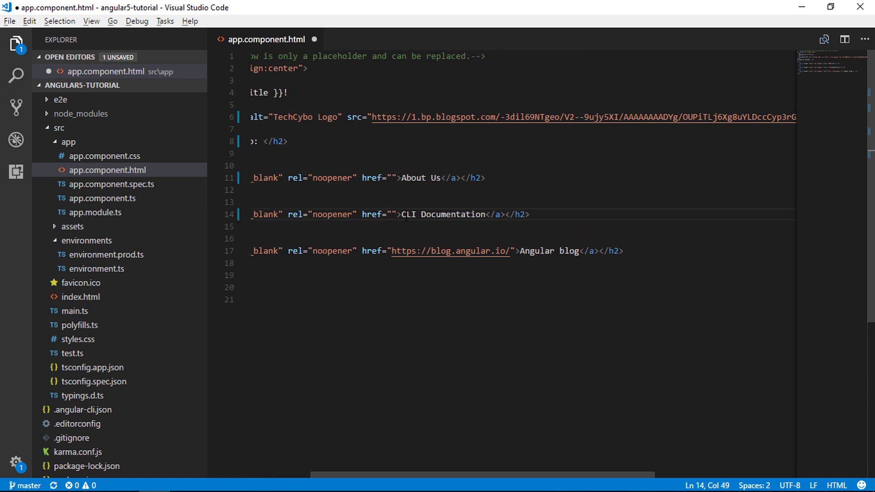
{"action": "left_click_drag", "start_coordinate": [408, 214], "coordinate": [487, 215]}
{"action": "type", "text": "Contact Us"}
{"action": "left_click_drag", "start_coordinate": [392, 251], "coordinate": [510, 251]}
{"action": "key", "text": "BackSpace"}
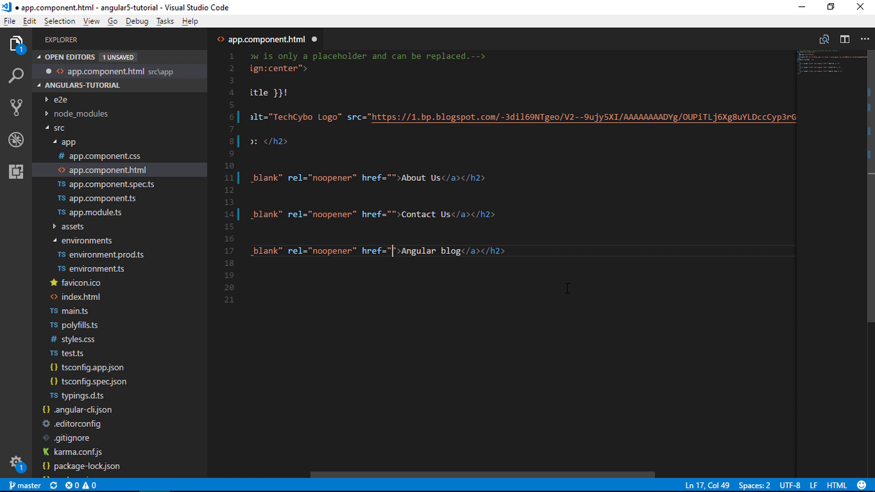
{"action": "left_click_drag", "start_coordinate": [401, 251], "coordinate": [446, 251]}
{"action": "type", "text": "B"}
{"action": "scroll", "coordinate": [287, 296], "scroll_direction": "right", "scroll_amount": 3}
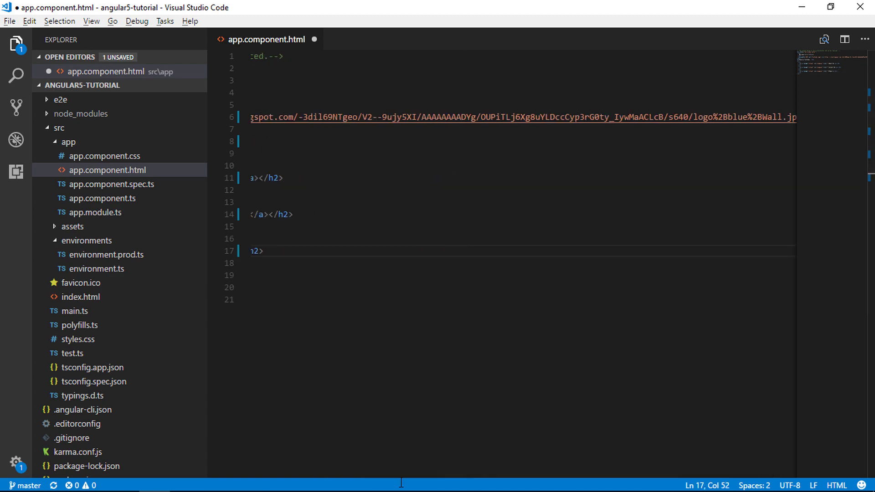
{"action": "scroll", "coordinate": [287, 295], "scroll_direction": "left", "scroll_amount": 5}
{"action": "key", "text": "ctrl+s"}
Rerun 'ng serve -o' and check the TechCybo logo and new links in Chrome
{"action": "key", "text": "alt+Tab"}
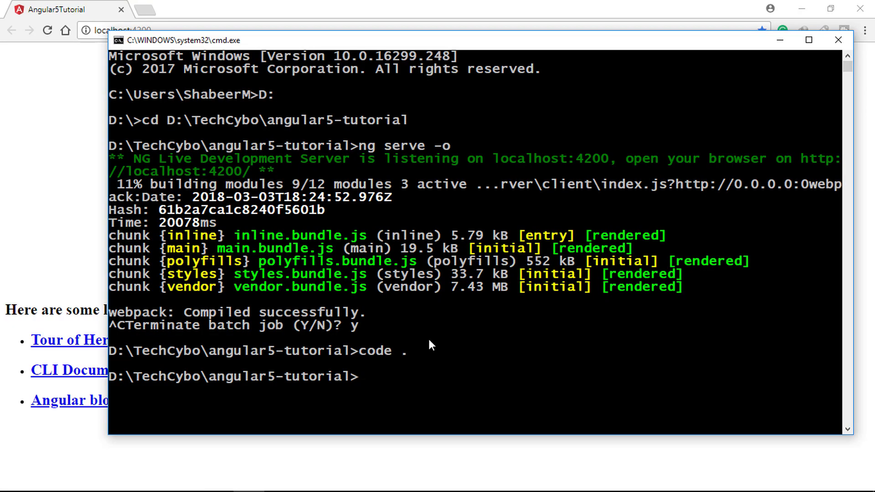
{"action": "key", "text": "Up"}
{"action": "key", "text": "Up"}
{"action": "key", "text": "Up"}
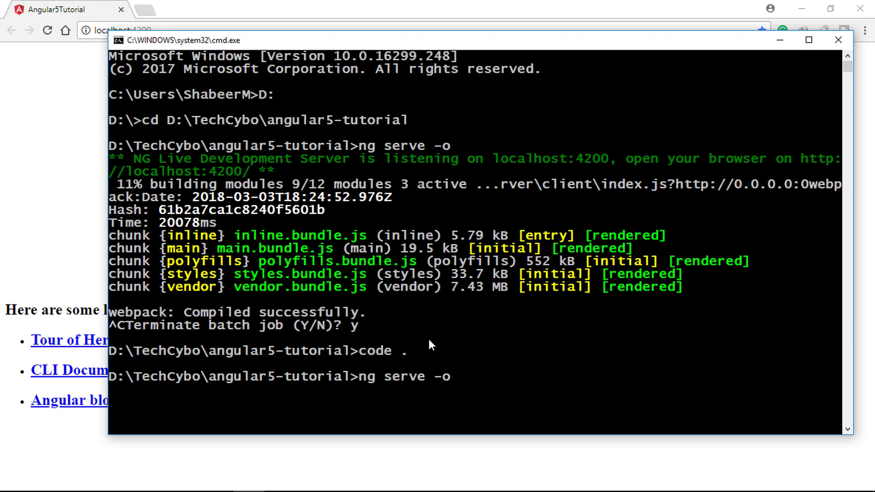
{"action": "key", "text": "Return"}
{"action": "left_click", "coordinate": [121, 10]}
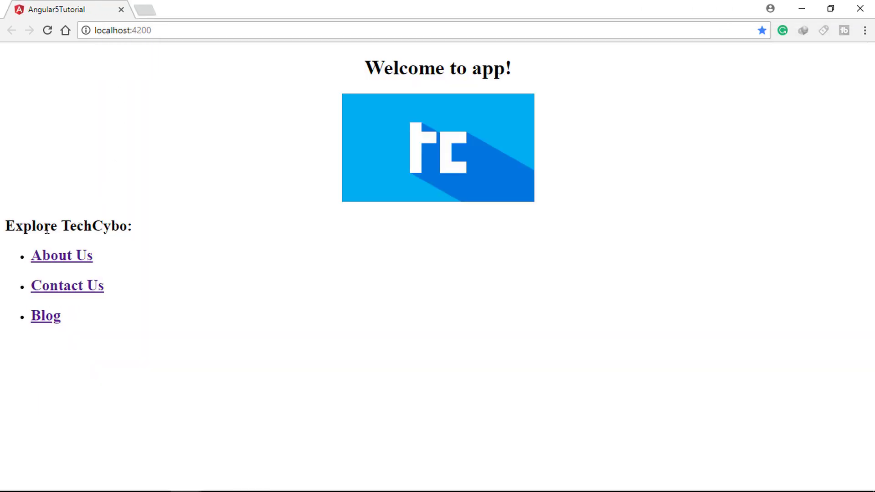
{"action": "left_click_drag", "start_coordinate": [473, 70], "coordinate": [522, 77]}
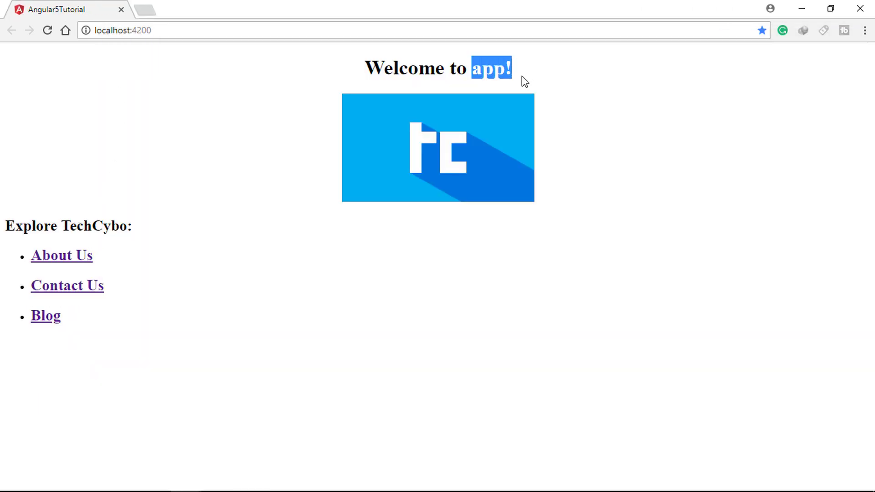
Change the title value in app.component.ts from 'app' to 'TechCybo.com' and save
{"action": "key", "text": "alt+Tab"}
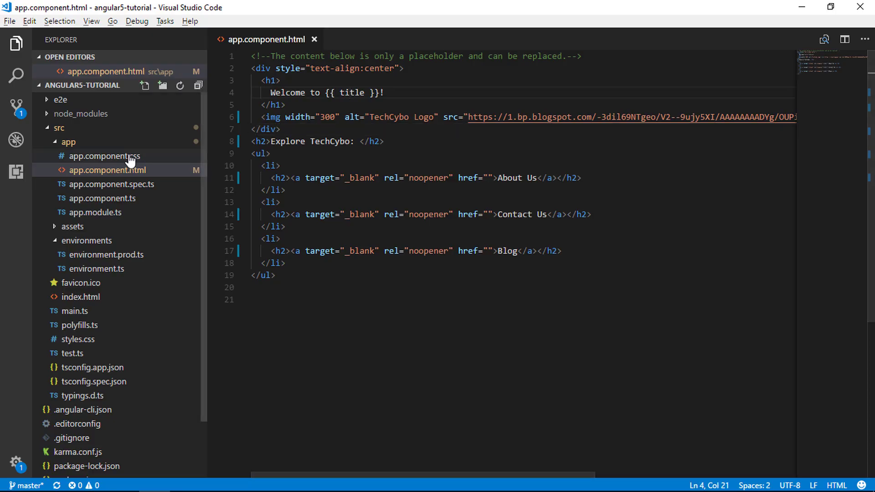
{"action": "left_click", "coordinate": [139, 200]}
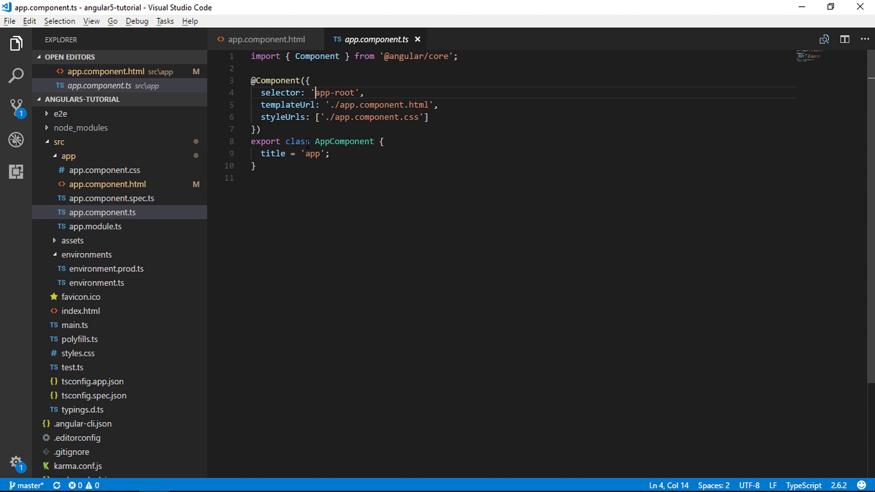
{"action": "left_click", "coordinate": [285, 154]}
{"action": "double_click", "coordinate": [312, 153]}
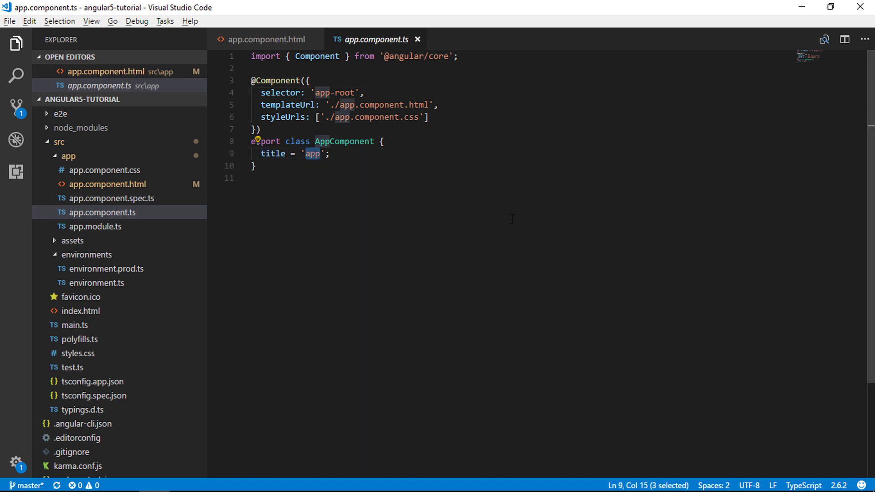
{"action": "type", "text": "TechCybo.com"}
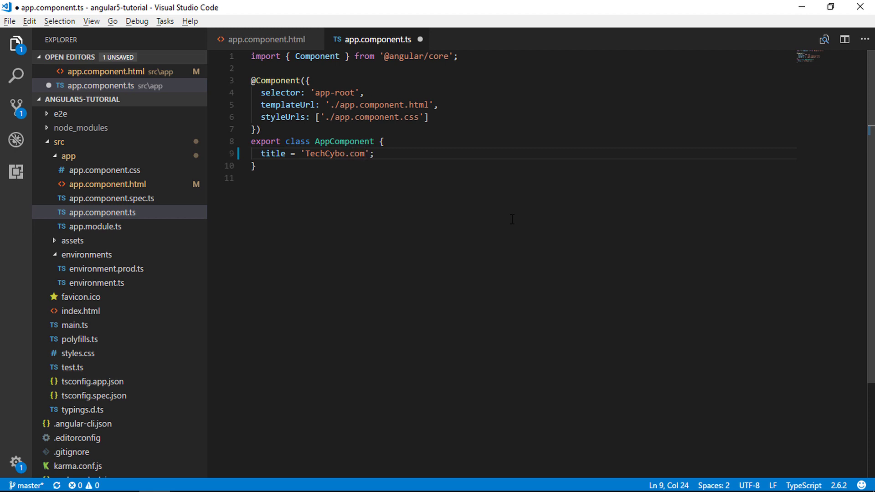
{"action": "key", "text": "ctrl+s"}
Confirm the browser heading reads 'Welcome to TechCybo.com!'
{"action": "key", "text": "alt+Tab"}
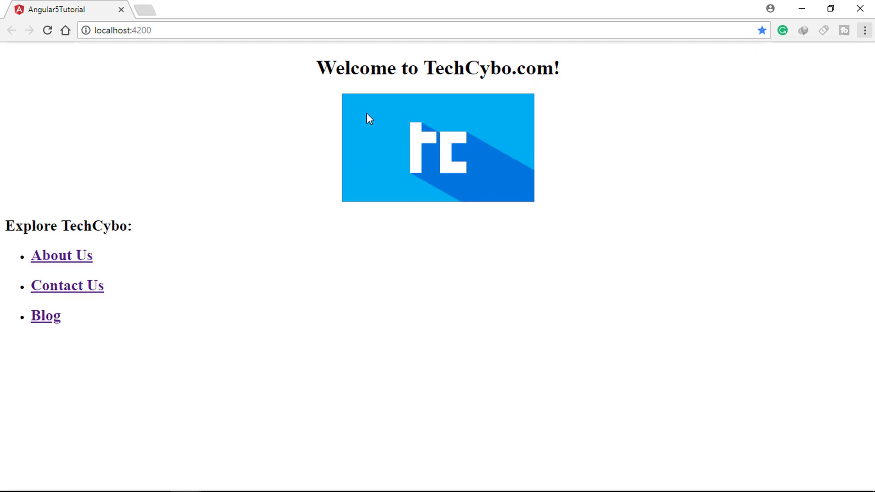
{"action": "double_click", "coordinate": [440, 71]}
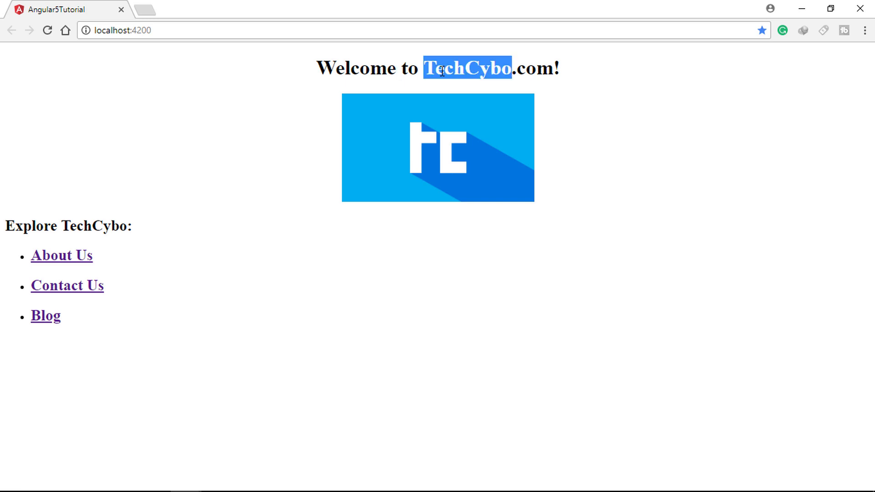
{"action": "left_click", "coordinate": [593, 90]}
Write an h1 rule with brown color and Arial, Helvetica, sans-serif font in styles.css
{"action": "key", "text": "alt+Tab"}
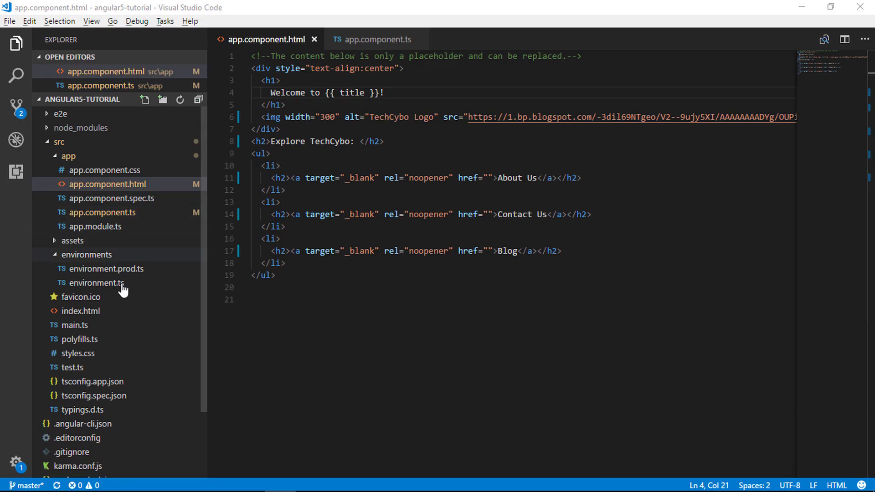
{"action": "left_click", "coordinate": [96, 360]}
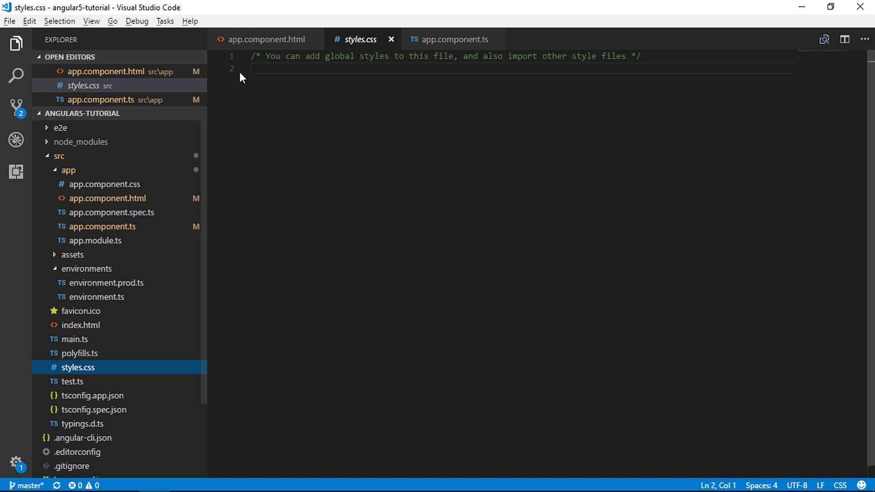
{"action": "left_click", "coordinate": [315, 69]}
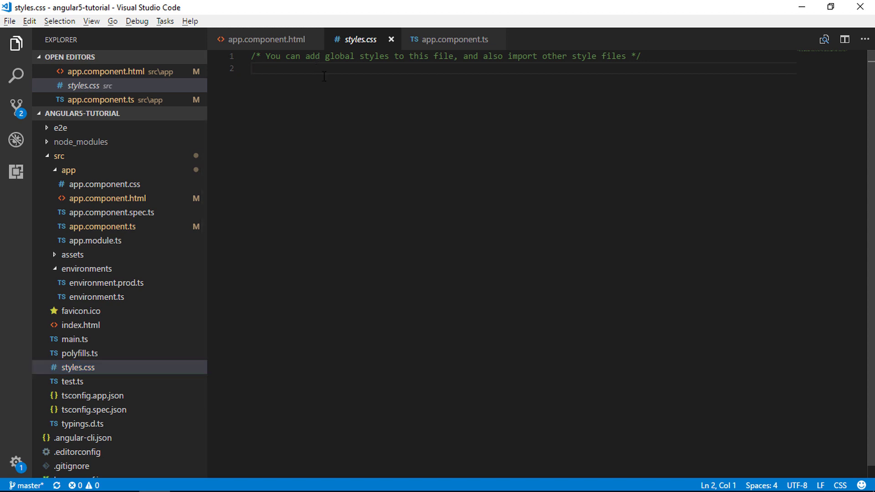
{"action": "type", "text": "h1"}
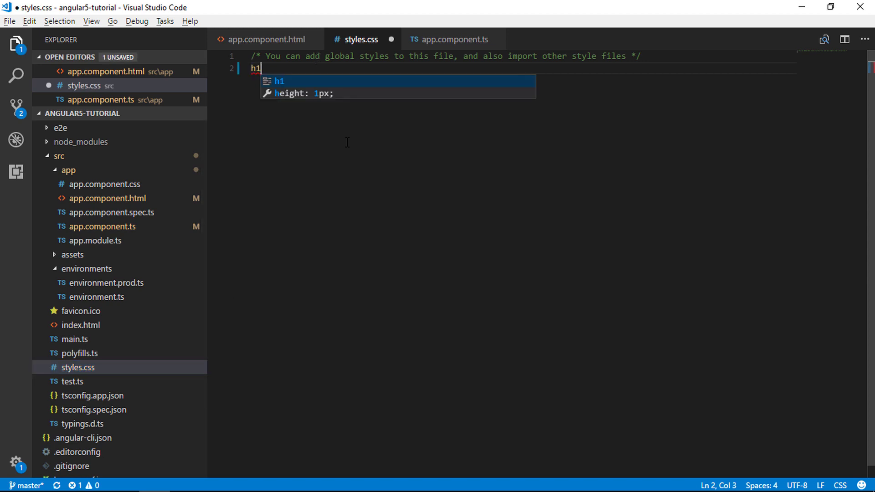
{"action": "type", "text": "{"}
{"action": "key", "text": "Return"}
{"action": "type", "text": "color: brown;"}
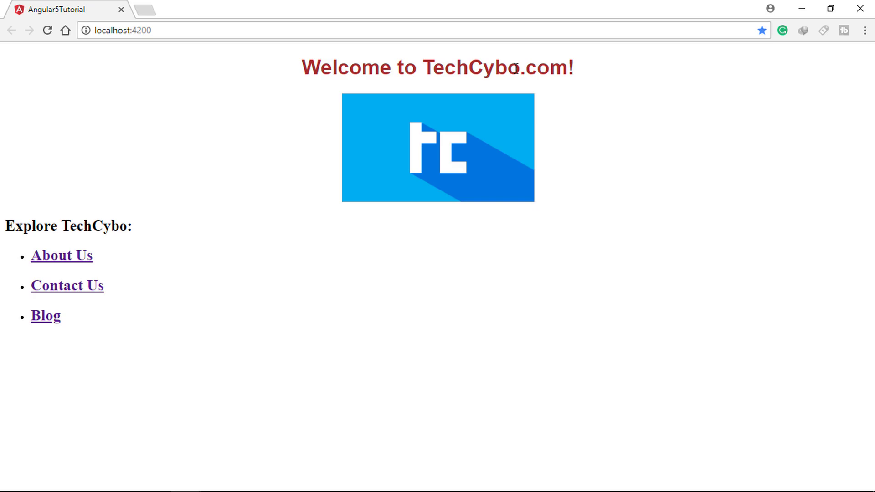
Move the h1 rule into app.component.css, save, and check the page in Chrome
{"action": "key", "text": "alt+Tab"}
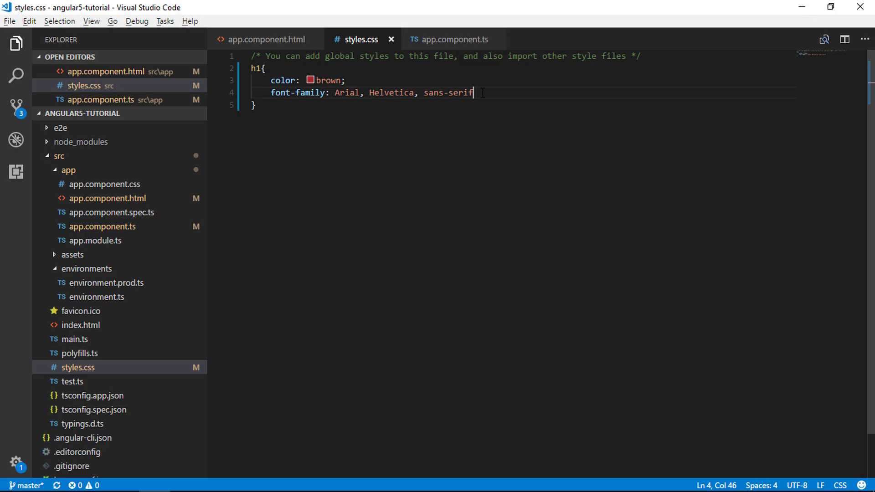
{"action": "left_click_drag", "start_coordinate": [251, 68], "coordinate": [258, 104]}
{"action": "key", "text": "ctrl+c"}
{"action": "key", "text": "BackSpace"}
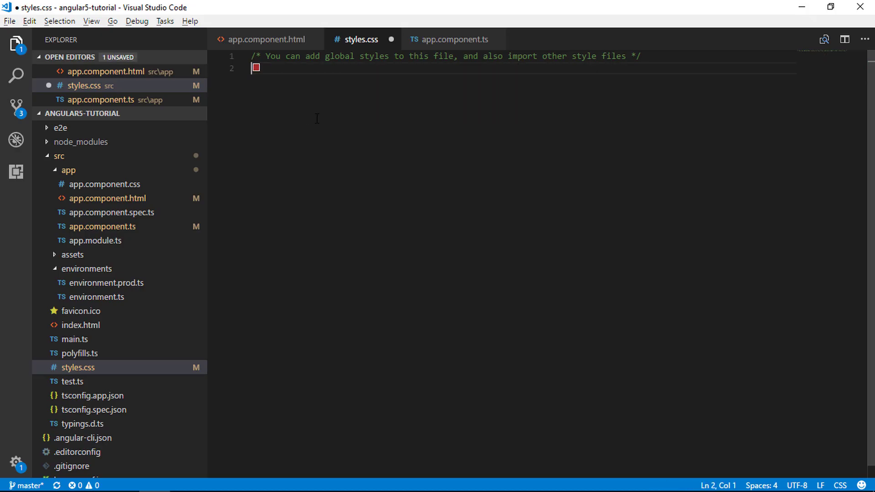
{"action": "left_click", "coordinate": [186, 185]}
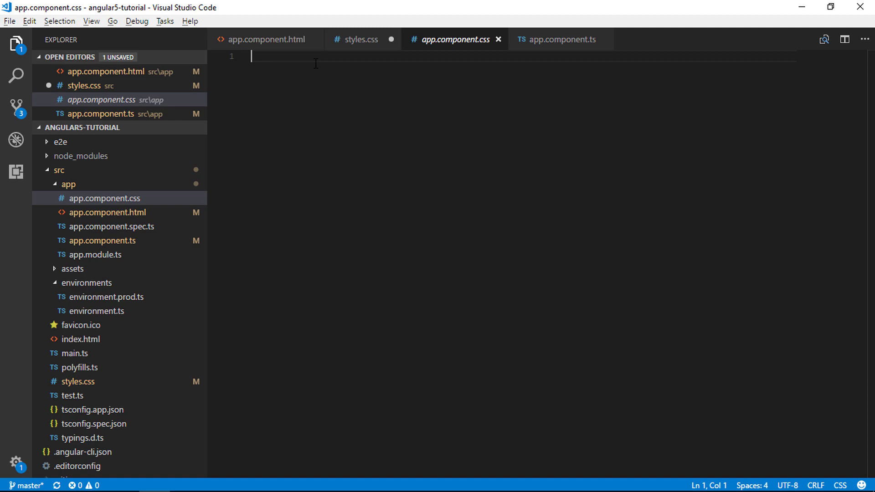
{"action": "key", "text": "ctrl+v"}
{"action": "key", "text": "ctrl+s"}
{"action": "key", "text": "alt+Tab"}
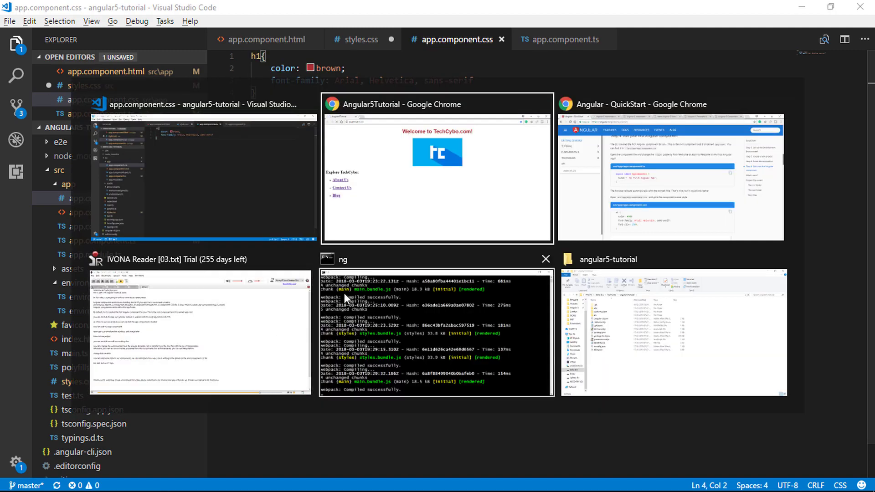
{"action": "key", "text": "alt+Tab"}
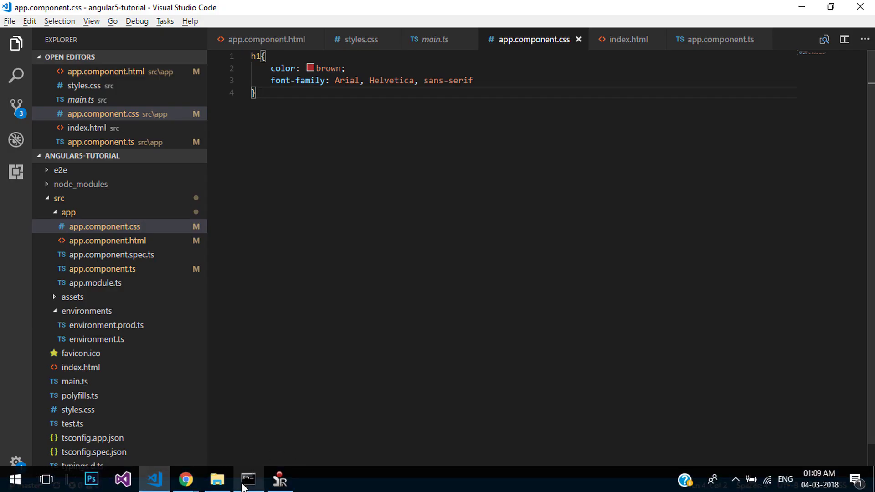
Stop the running ng development server, confirming termination with Y
{"action": "left_click", "coordinate": [248, 486]}
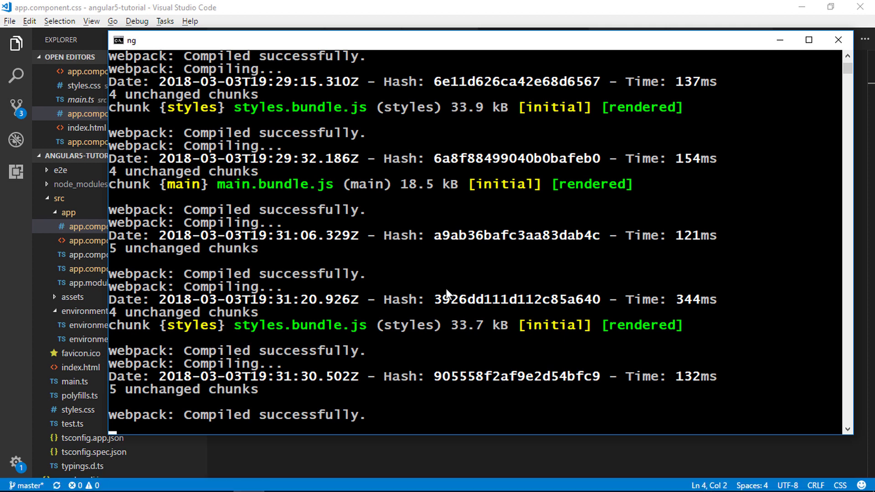
{"action": "key", "text": "ctrl+c"}
{"action": "key", "text": "y"}
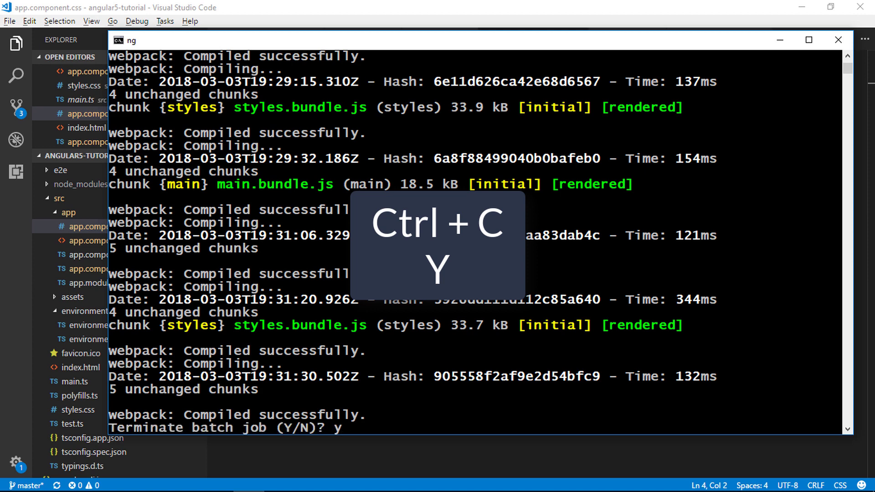
Run 'ng generate component aboutUs' to create the about-us component
{"action": "key", "text": "Return"}
{"action": "type", "text": "ng"}
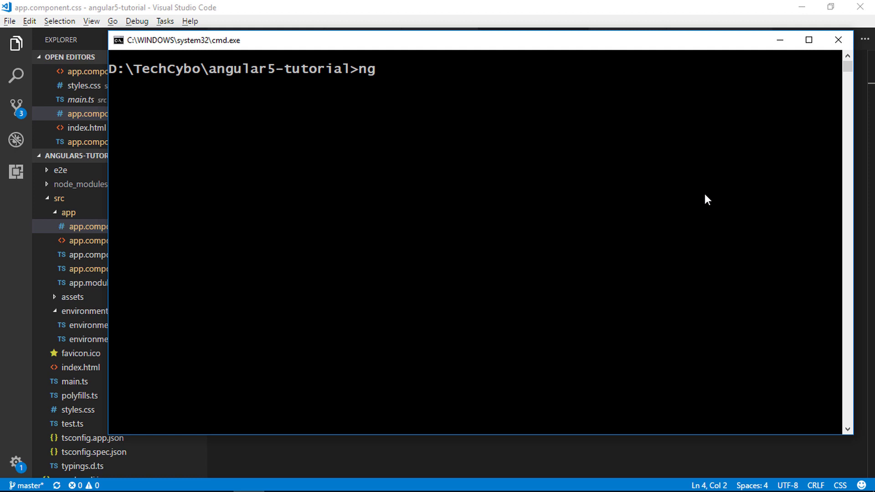
{"action": "type", "text": " genearte"}
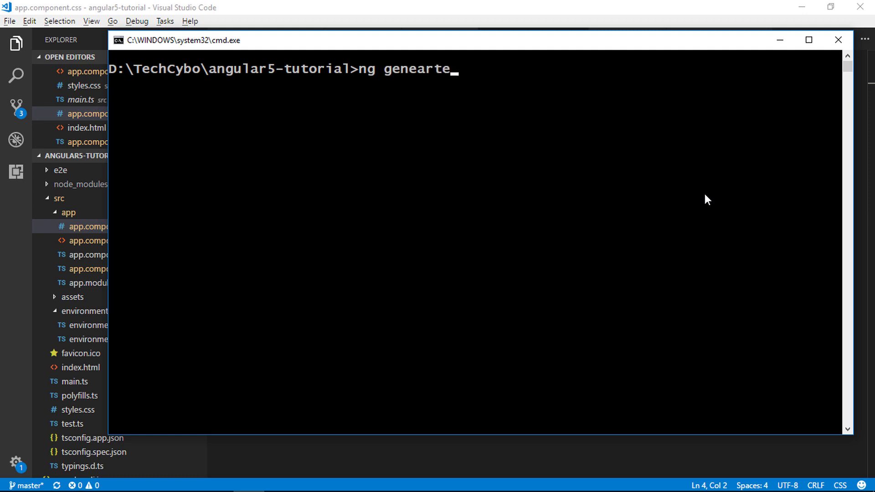
{"action": "key", "text": "BackSpace"}
{"action": "key", "text": "BackSpace"}
{"action": "key", "text": "BackSpace"}
{"action": "type", "text": "rate compon"}
{"action": "type", "text": "ent aboutUs"}
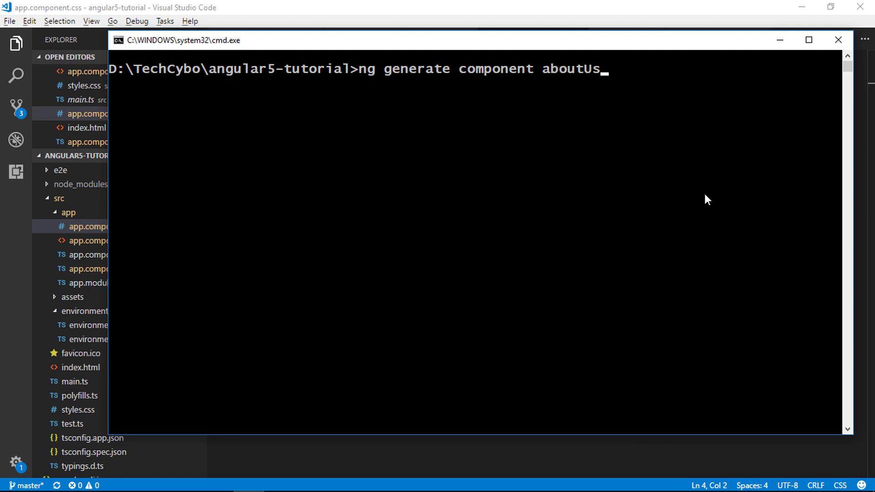
{"action": "key", "text": "Return"}
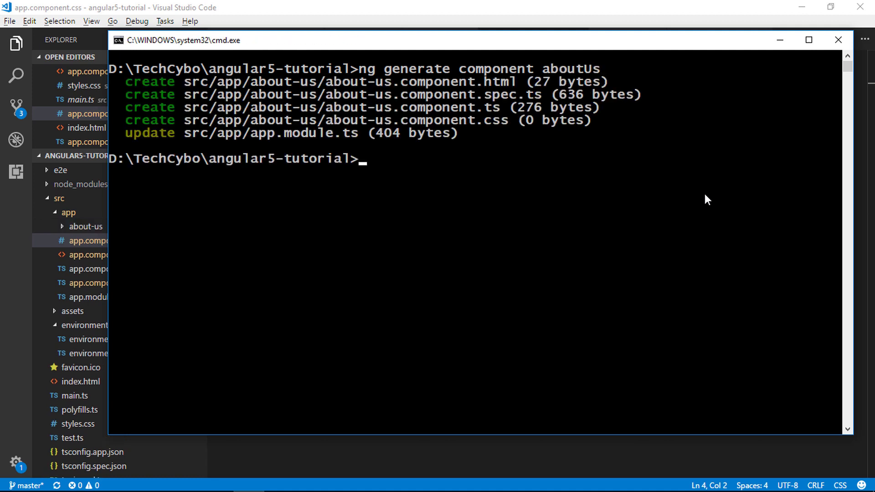
Review the new about-us files and AboutUsComponent's declaration in app.module.ts
{"action": "key", "text": "alt+Tab"}
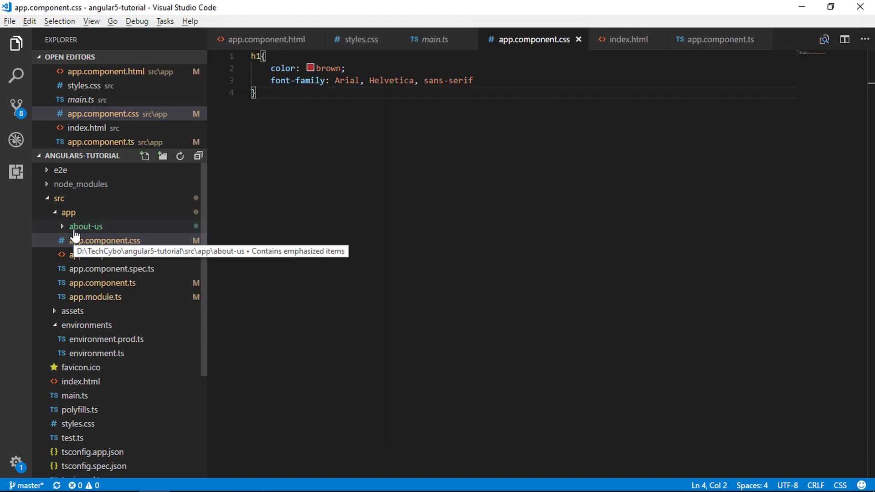
{"action": "left_click", "coordinate": [69, 231]}
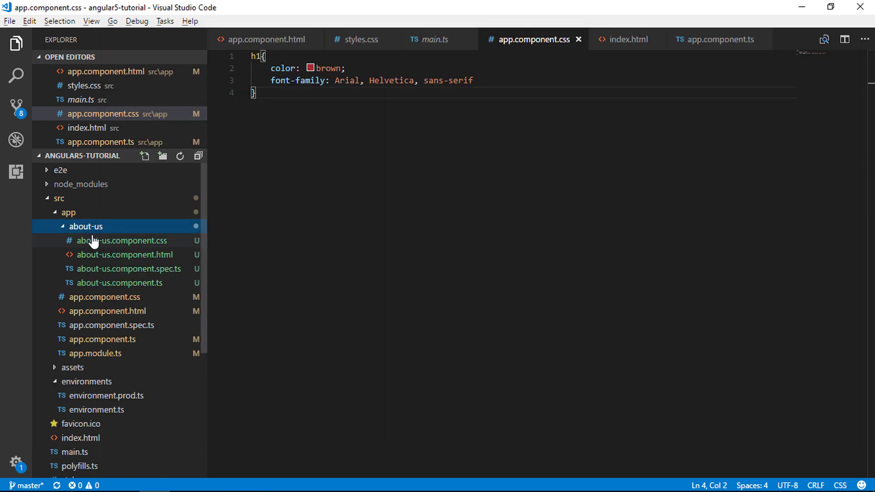
{"action": "left_click", "coordinate": [121, 259]}
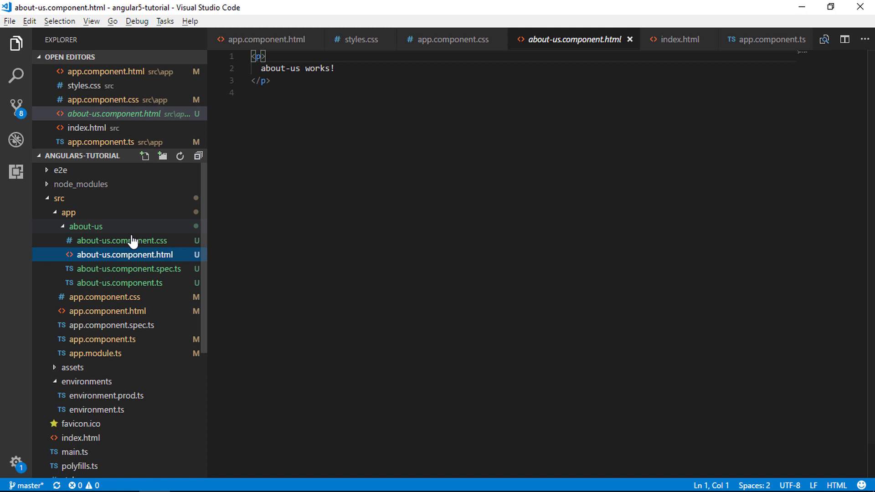
{"action": "left_click", "coordinate": [131, 241]}
{"action": "left_click", "coordinate": [132, 254]}
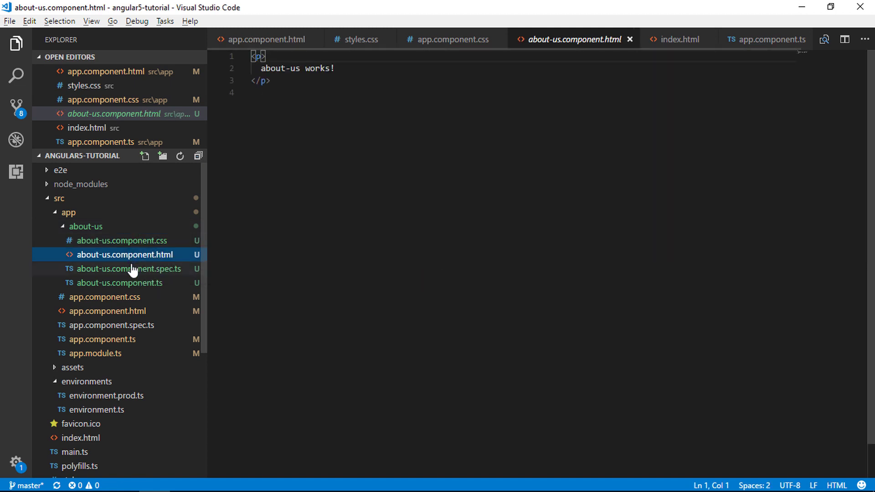
{"action": "left_click", "coordinate": [131, 284]}
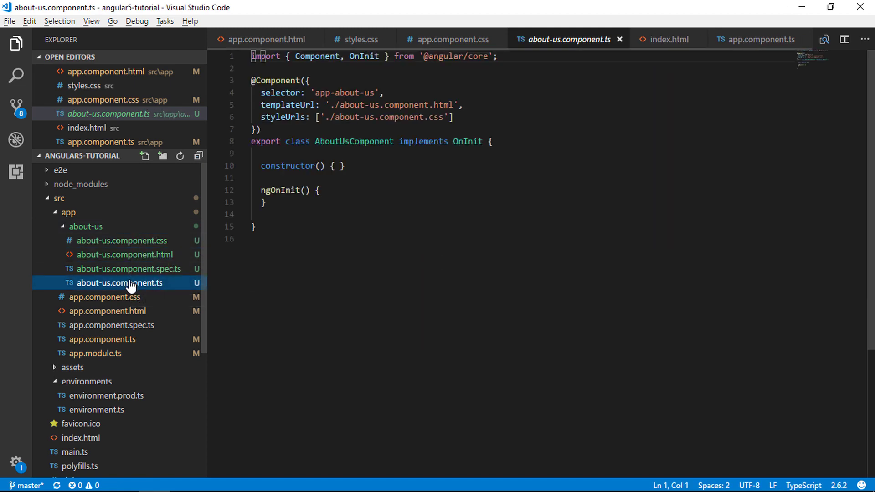
{"action": "left_click", "coordinate": [147, 353]}
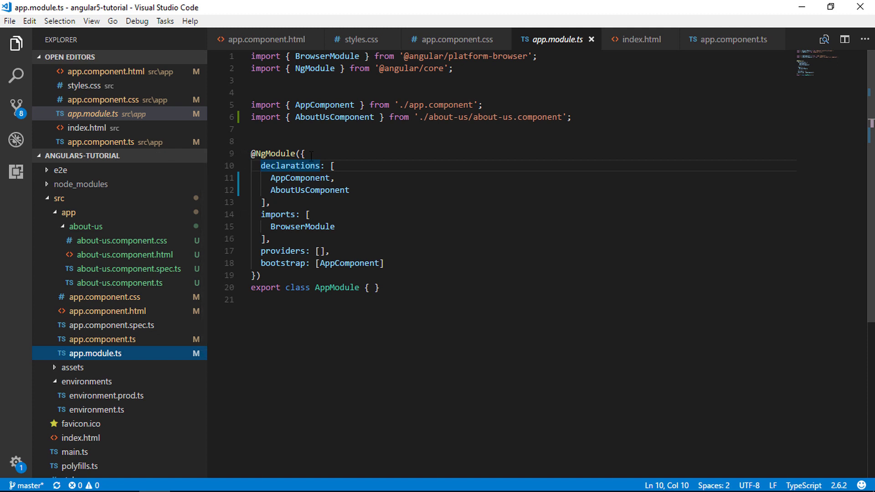
{"action": "double_click", "coordinate": [332, 117]}
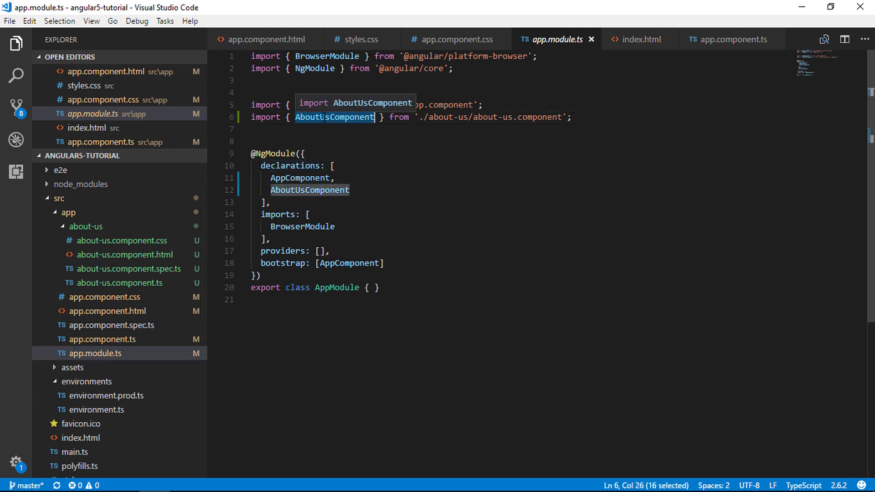
{"action": "left_click", "coordinate": [124, 254]}
Paste the TechCybo description into about-us.component.html and save it
{"action": "key", "text": "ctrl+v"}
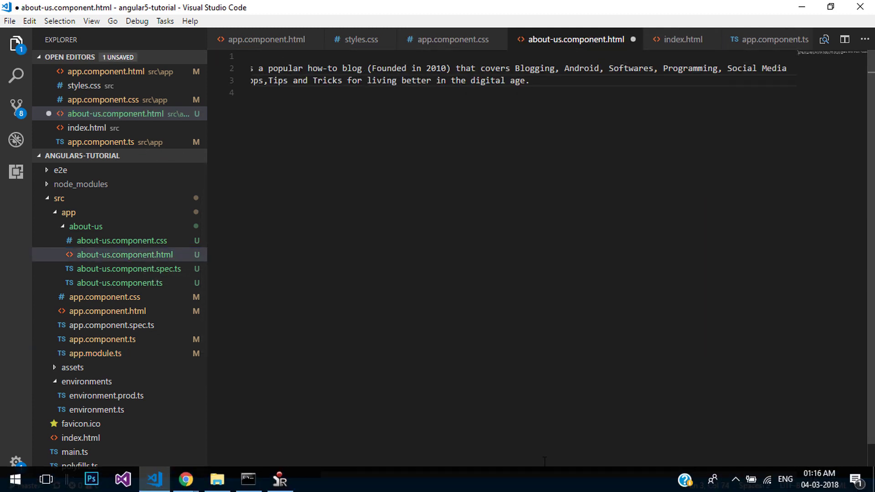
{"action": "left_click_drag", "start_coordinate": [512, 478], "coordinate": [400, 478]}
{"action": "key", "text": "ctrl+s"}
{"action": "left_click", "coordinate": [122, 240]}
Add <app-about-us></app-about-us> below the links, reformat, and relaunch with 'ng serve -o'
{"action": "left_click", "coordinate": [119, 297]}
{"action": "left_click", "coordinate": [316, 93]}
{"action": "left_click_drag", "start_coordinate": [315, 92], "coordinate": [375, 92]}
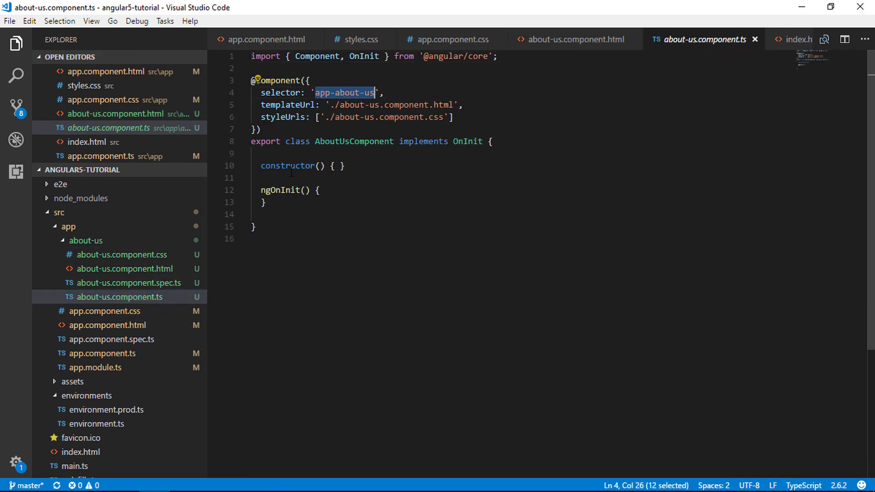
{"action": "left_click", "coordinate": [147, 325]}
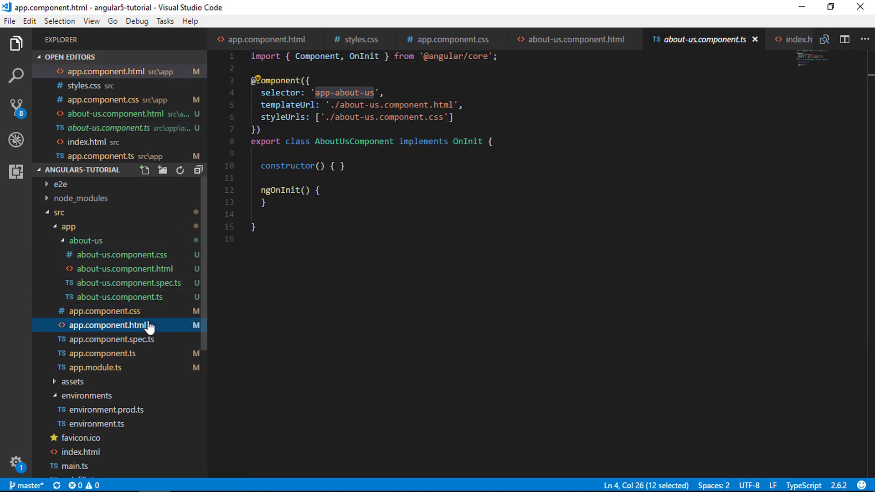
{"action": "left_click", "coordinate": [345, 279]}
{"action": "key", "text": "Return"}
{"action": "key", "text": "Return"}
{"action": "type", "text": "<"}
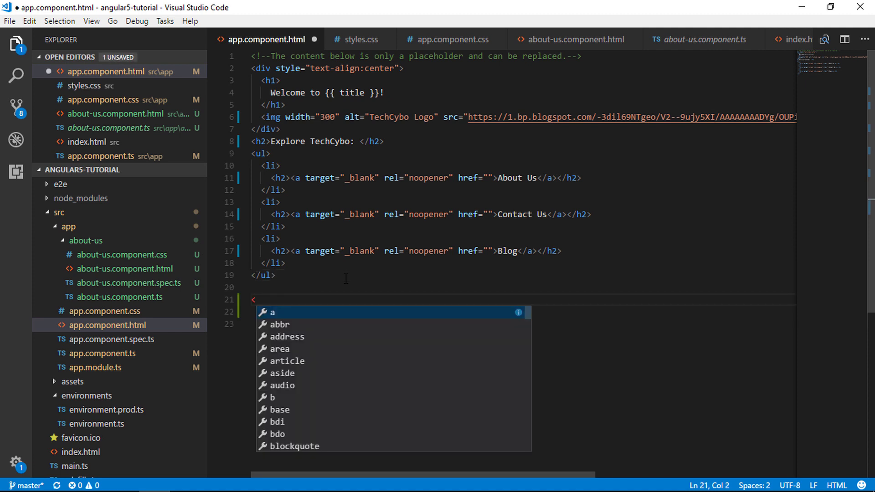
{"action": "key", "text": "ctrl+v"}
{"action": "type", "text": ">"}
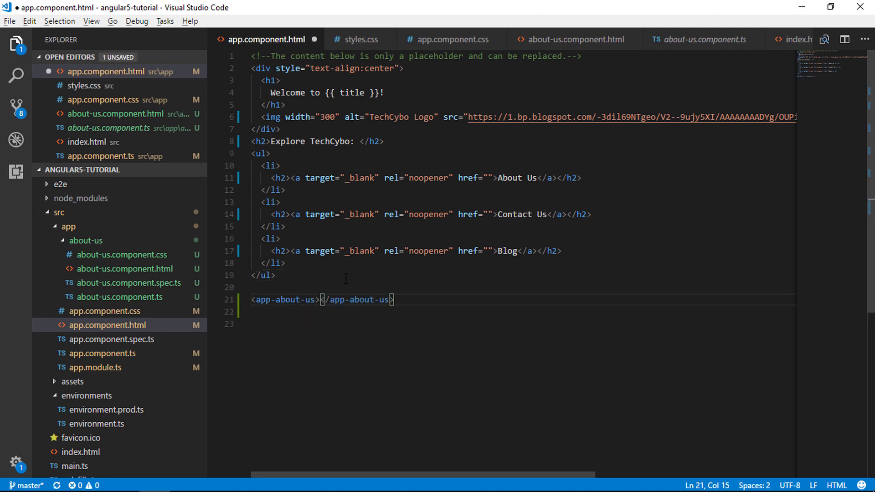
{"action": "key", "text": "shift+alt+f"}
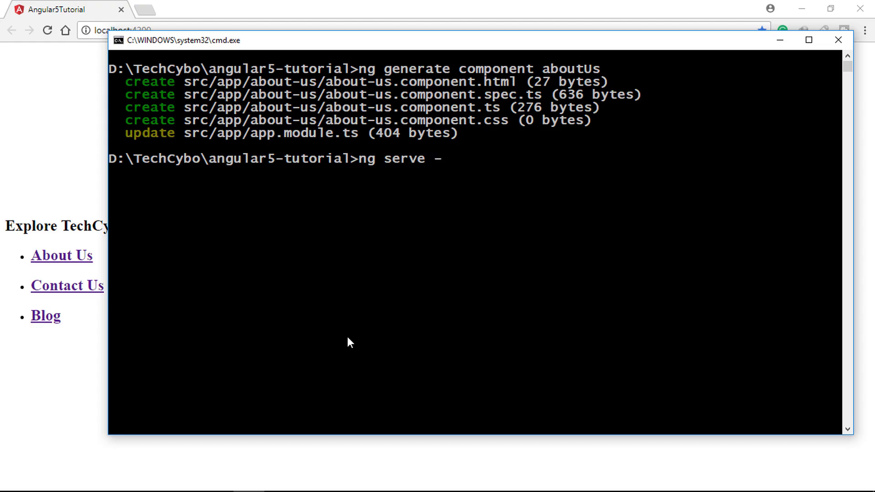
{"action": "type", "text": "o"}
{"action": "key", "text": "Return"}
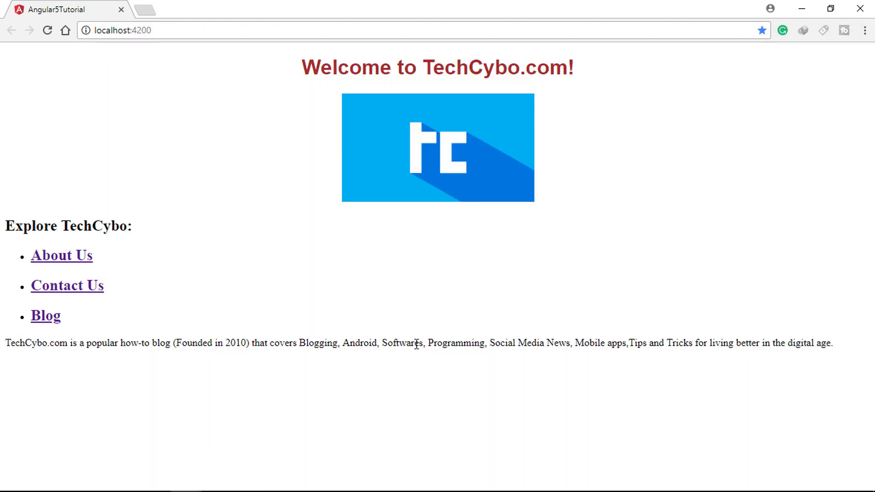
{"action": "type", "text": "p{"}
Begin a p rule in about-us.component.css with a font-family property
{"action": "key", "text": "Return"}
{"action": "type", "text": "font-f"}
{"action": "key", "text": "Return"}
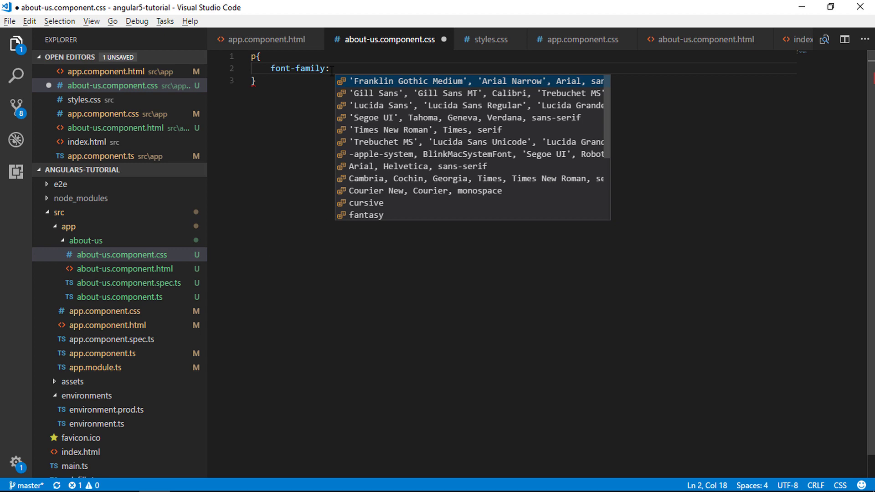